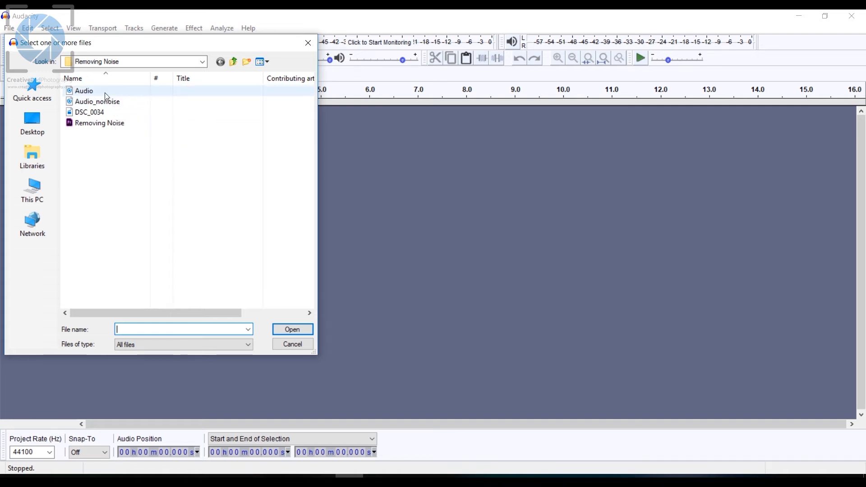
Import the file Audio from the Removing Noise folder, making a copy of the files before editing.
double_click(106, 92)
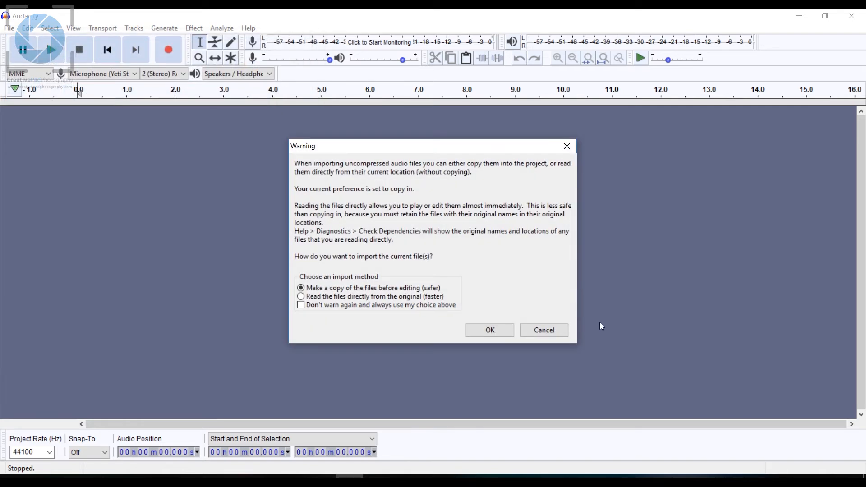
left_click(508, 331)
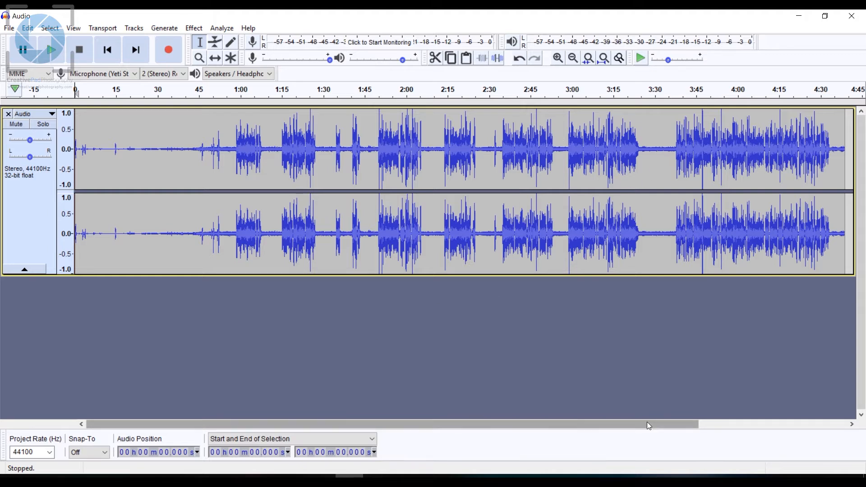
Play the recording from about 3:37.7, just before the last long speech section, to hear the background noise.
left_click_drag(648, 423, 728, 424)
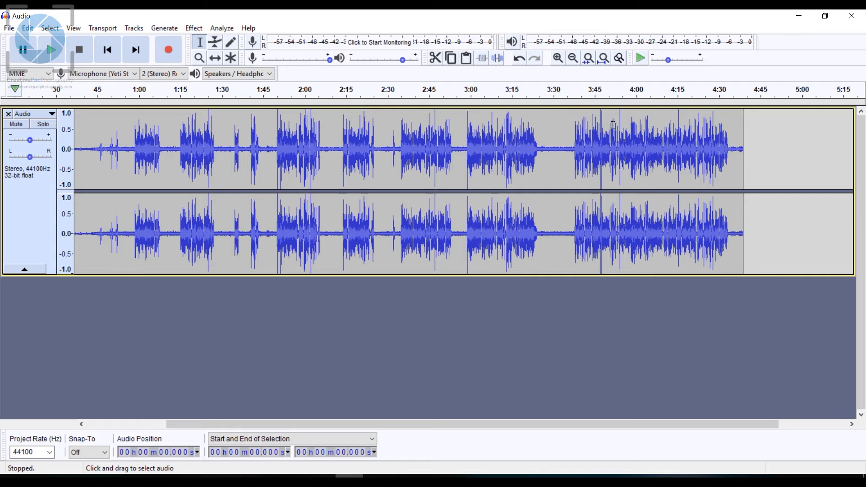
left_click(569, 150)
left_click(572, 152)
key("ctrl+1")
key("ctrl+1")
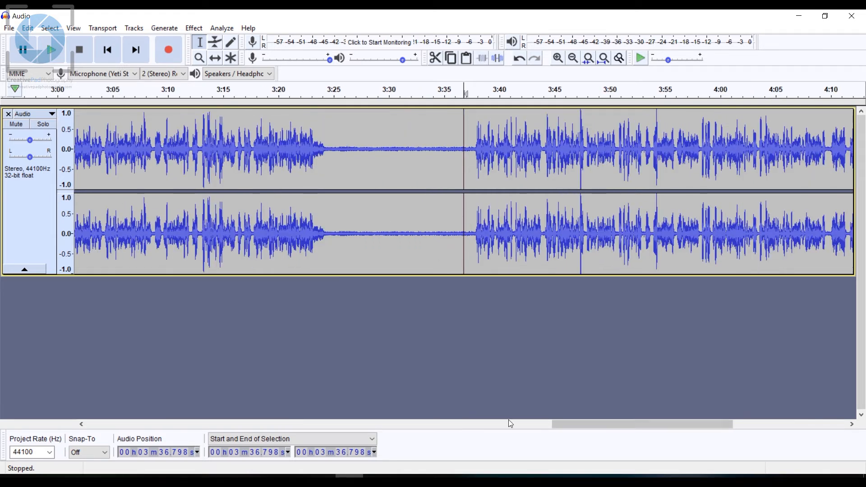
left_click_drag(554, 428, 582, 427)
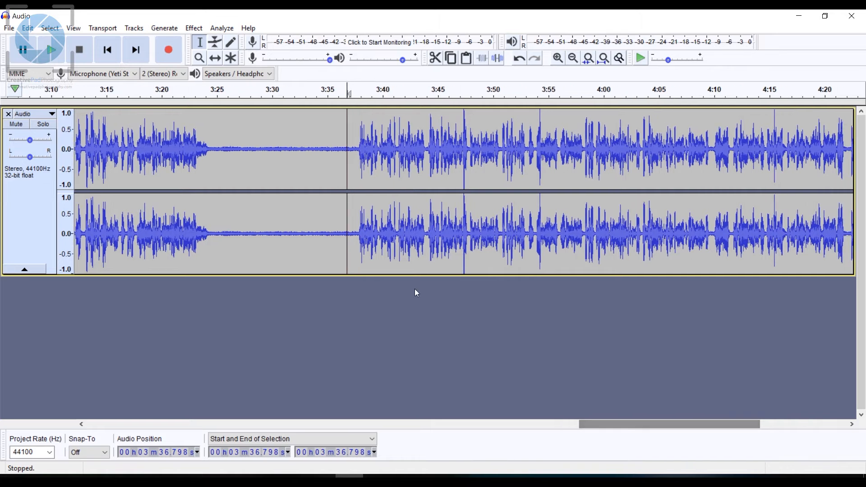
left_click(356, 148)
left_click(54, 52)
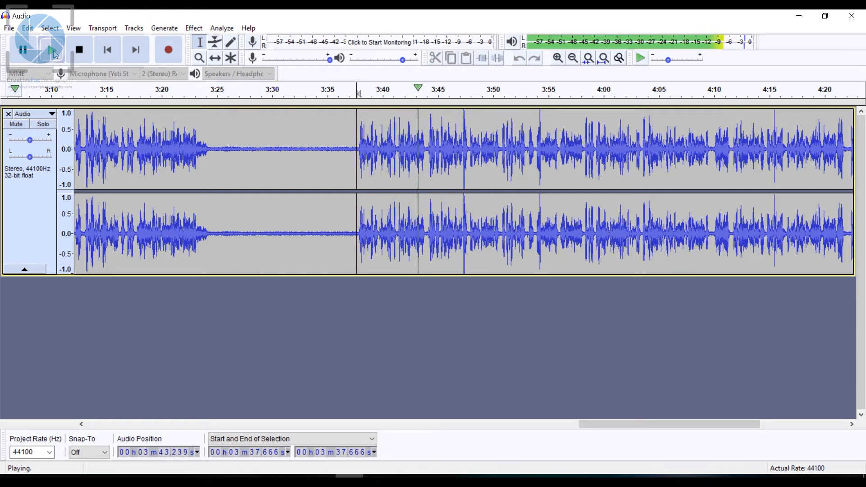
key("space")
key("space")
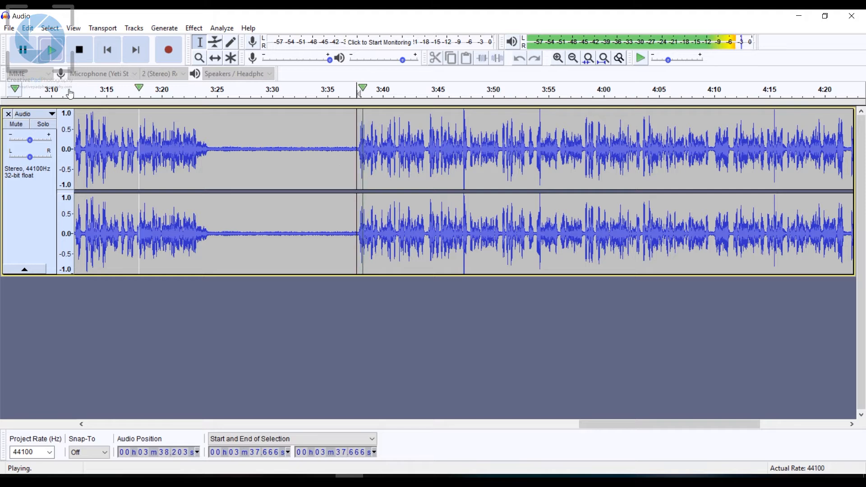
key("space")
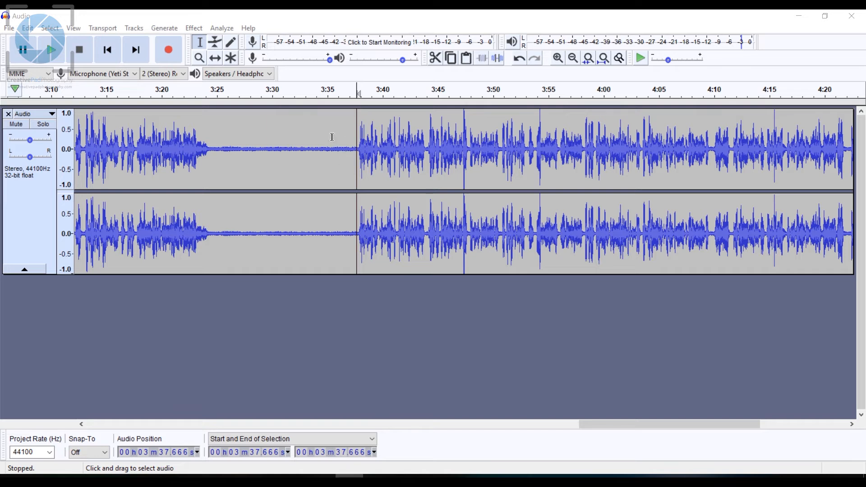
Select a short noise-only stretch from about 3:36.8 to 3:37.2, just before the speech, and play it.
left_click(356, 163)
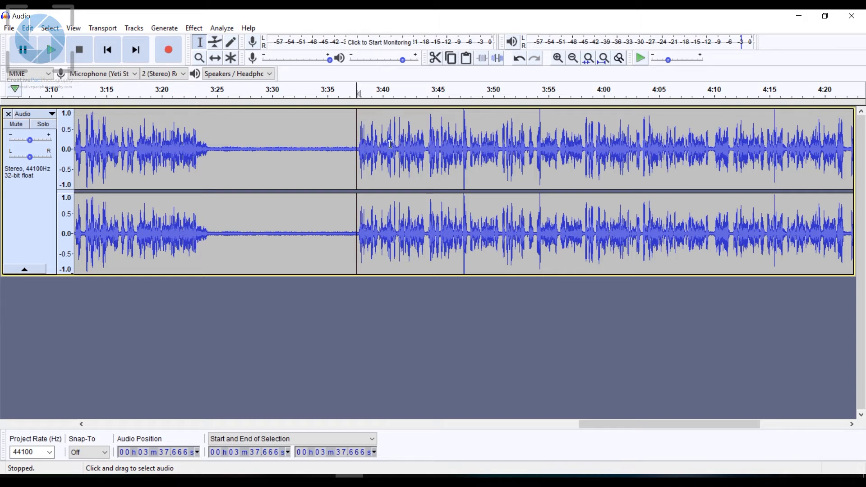
left_click(348, 149)
left_click_drag(342, 149, 349, 149)
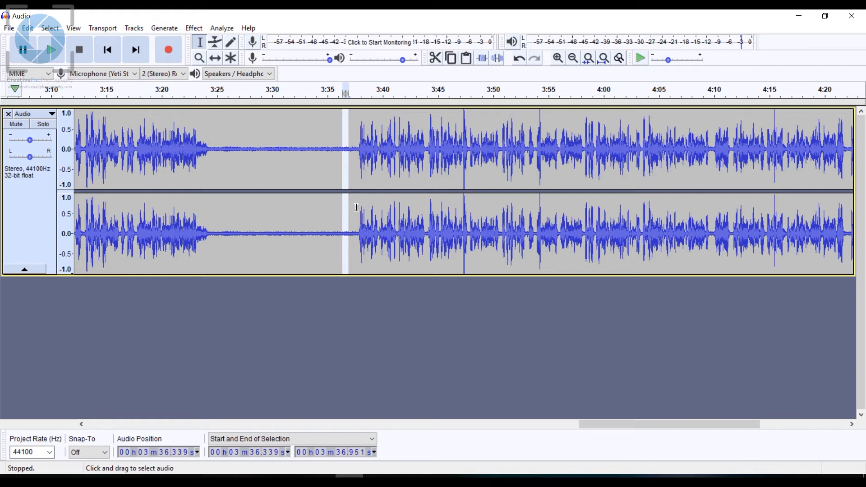
key("ctrl+1")
key("ctrl+1")
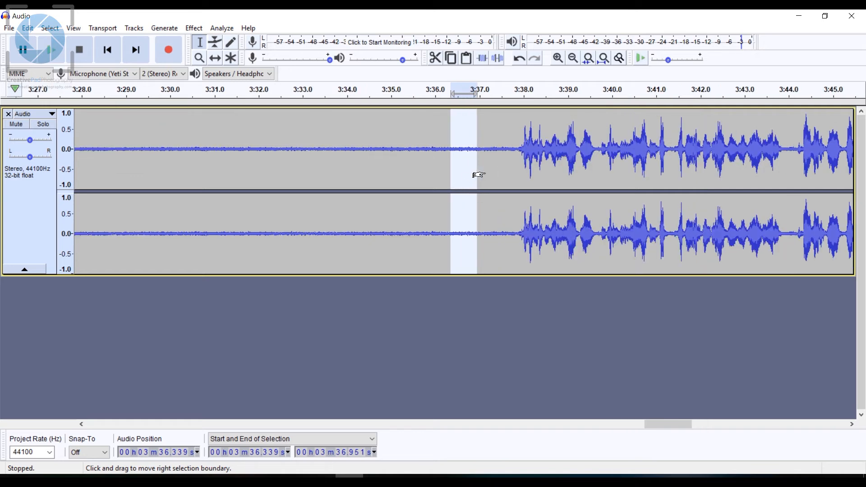
left_click_drag(460, 148, 488, 149)
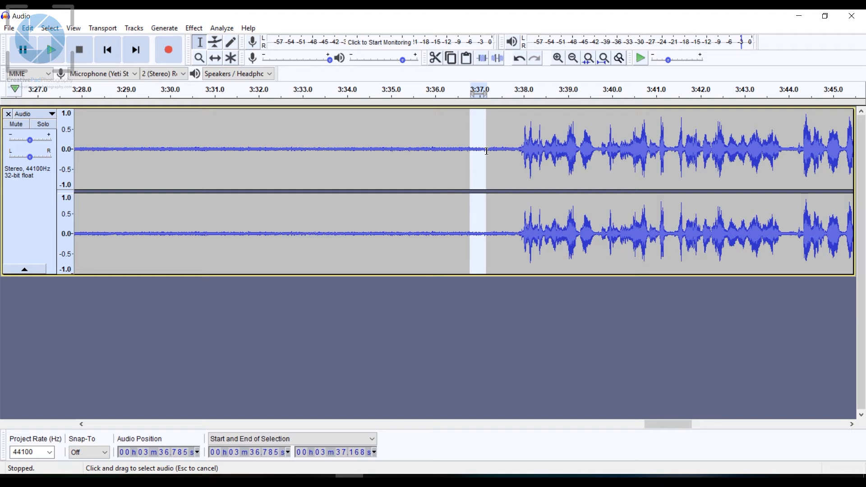
left_click(53, 48)
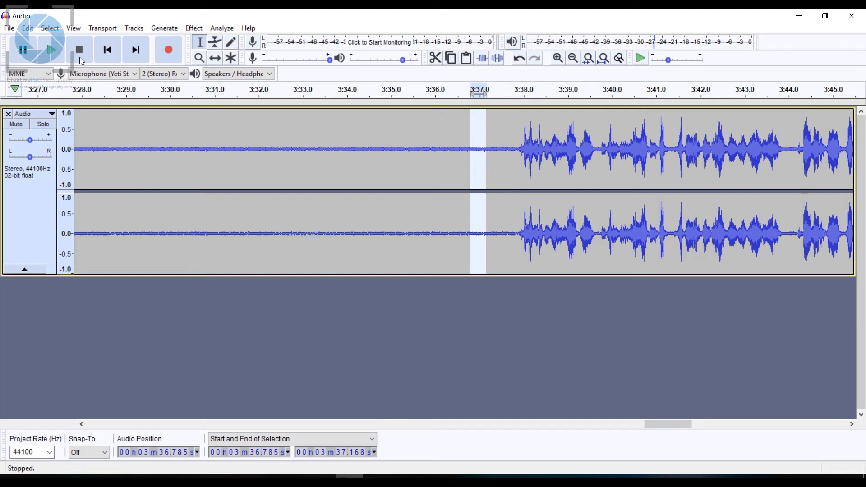
left_click(59, 59)
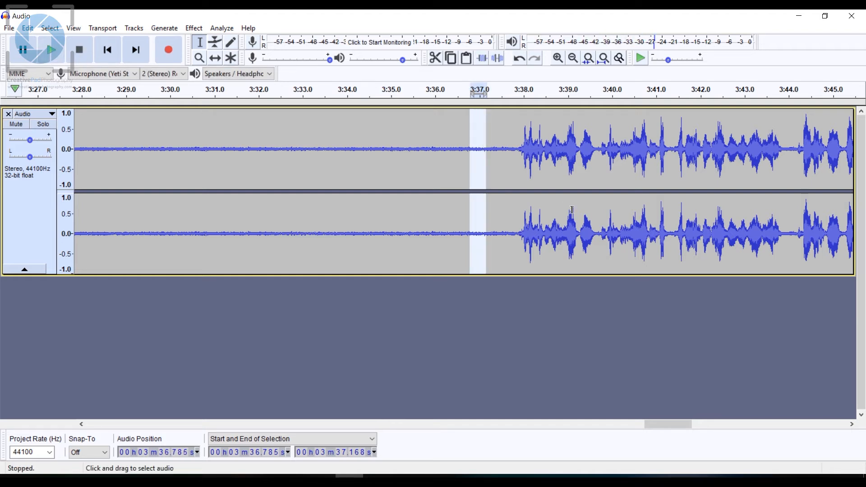
Play the start of the speech from about 3:38.0 to 3:38.4, then the noise from about 3:37.0 to 3:37.3 for comparison.
left_click_drag(524, 149, 543, 149)
left_click(70, 68)
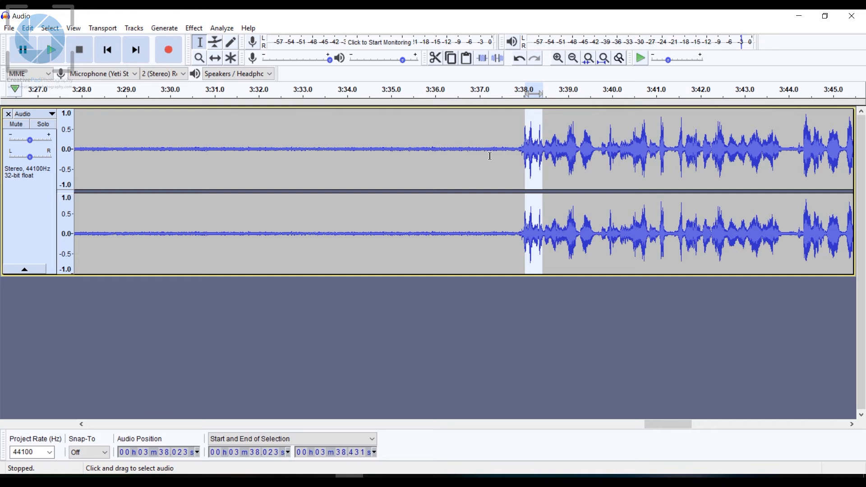
left_click_drag(479, 152, 492, 153)
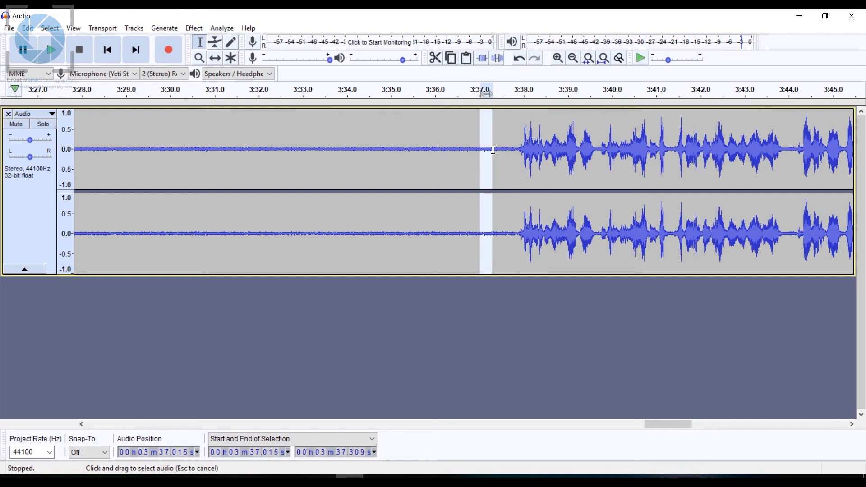
left_click(59, 55)
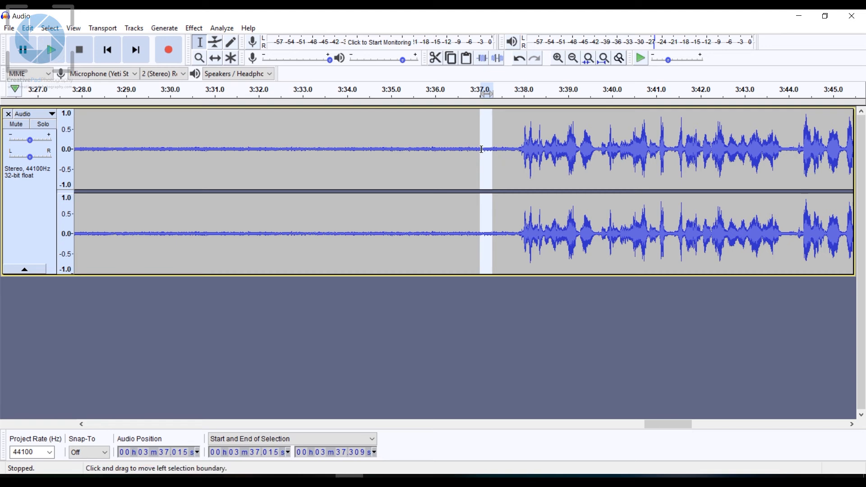
Capture a Noise Reduction profile from the noise-only stretch between about 3:36.77 and 3:37.26.
left_click_drag(470, 149, 491, 149)
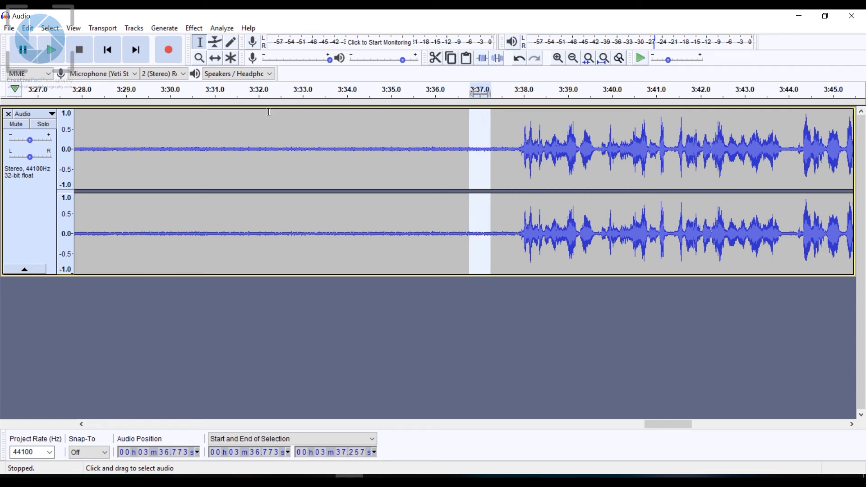
left_click(58, 57)
left_click(194, 28)
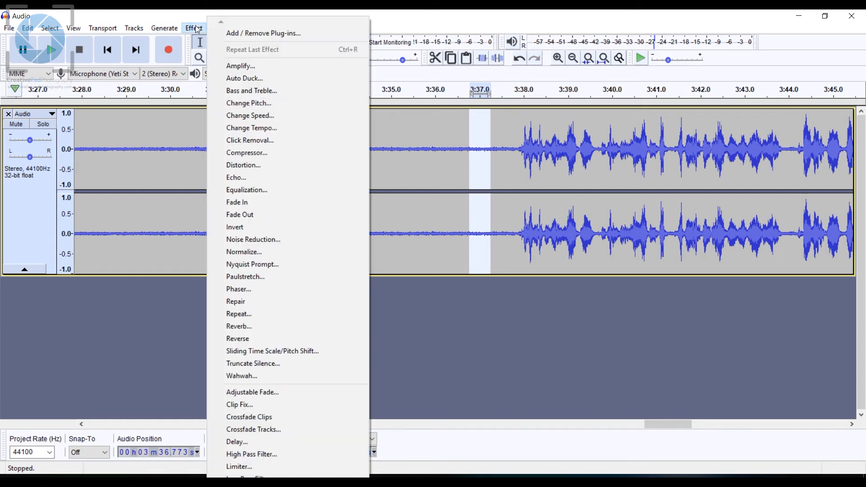
left_click(278, 241)
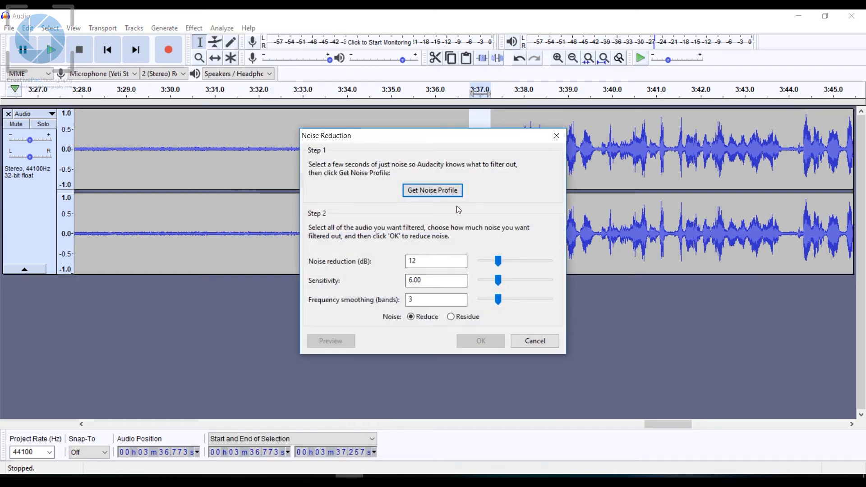
left_click(428, 193)
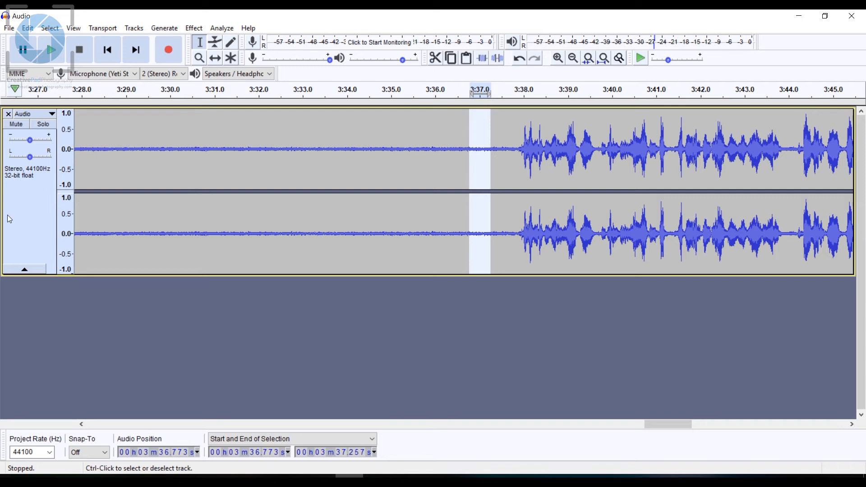
Apply Noise Reduction to the whole track with 12 dB reduction, sensitivity 6.00 and frequency smoothing of 3 bands.
left_click(29, 232)
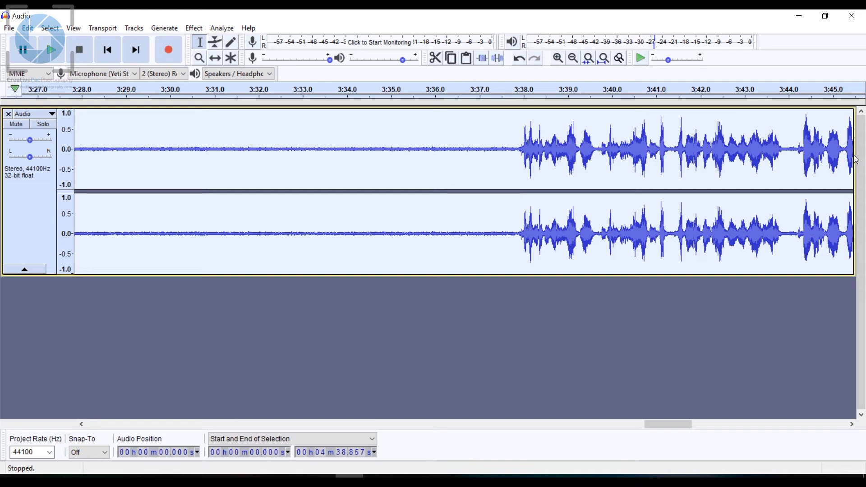
left_click(197, 30)
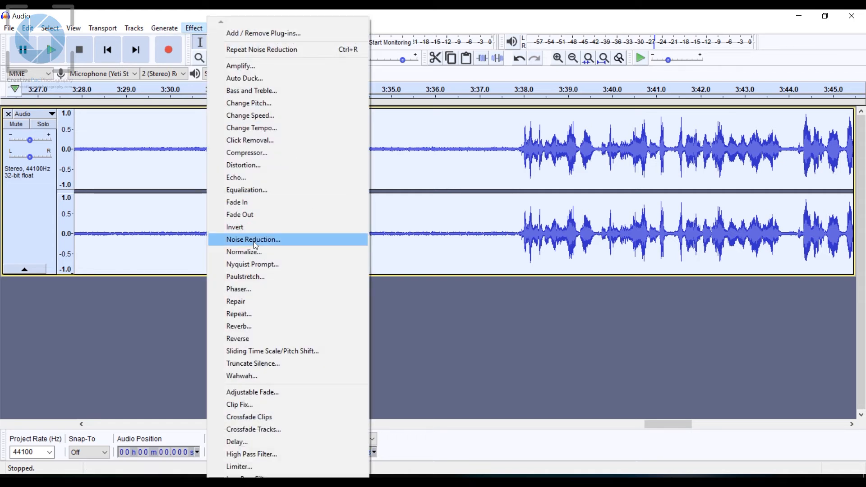
left_click(255, 241)
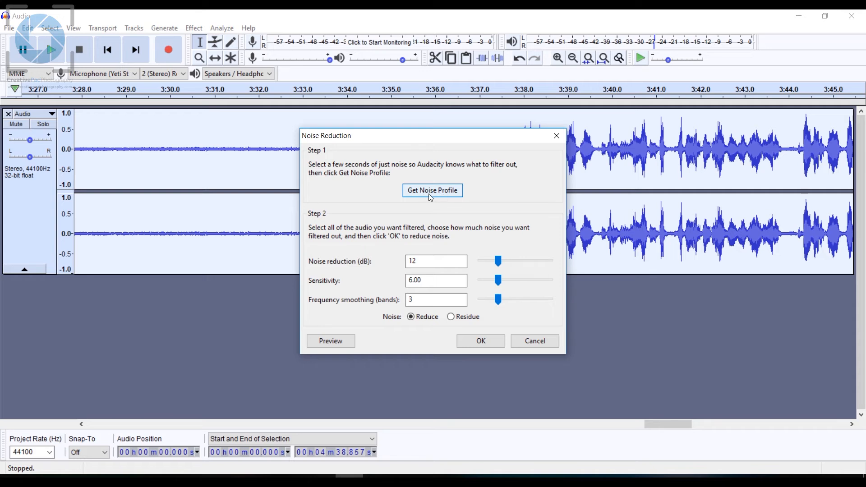
left_click(481, 342)
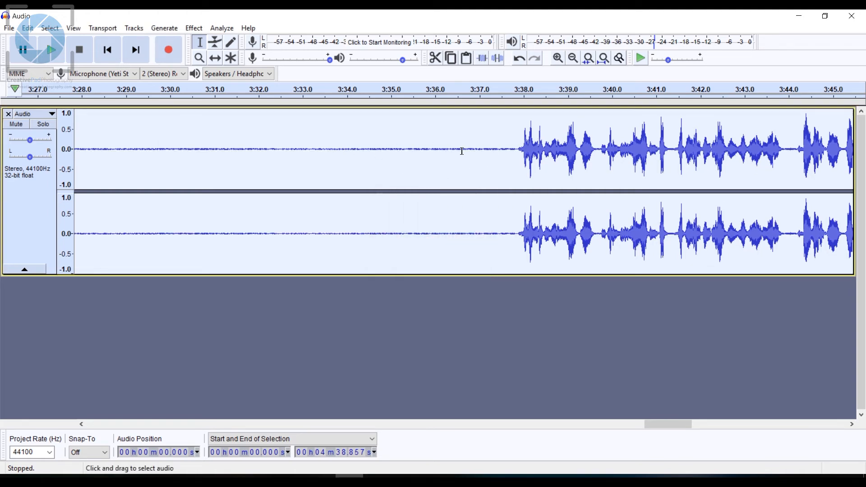
Play the filtered pause from about 3:36.3 to 3:36.8 and the filtered speech from about 3:38.0 to 3:39.1.
left_click_drag(447, 148, 469, 148)
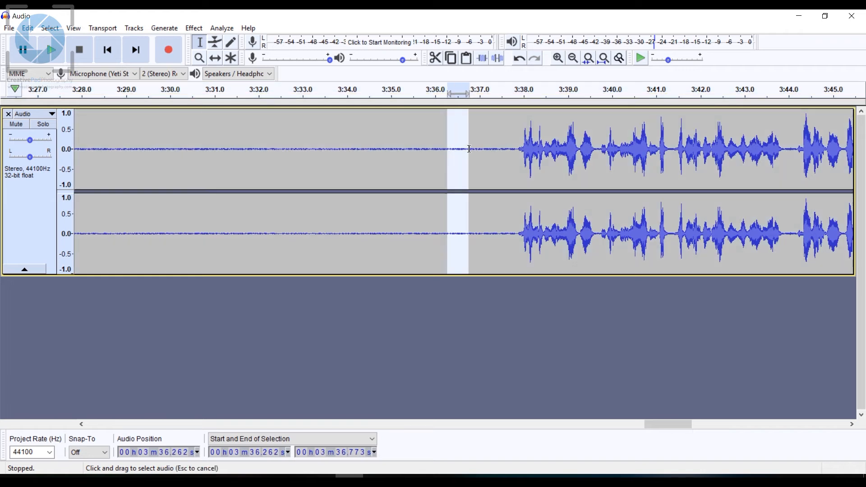
left_click(51, 50)
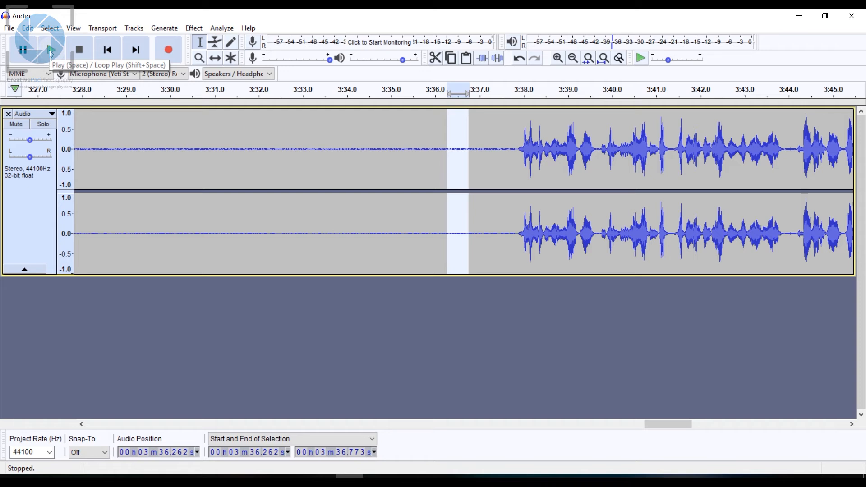
left_click_drag(522, 145, 571, 146)
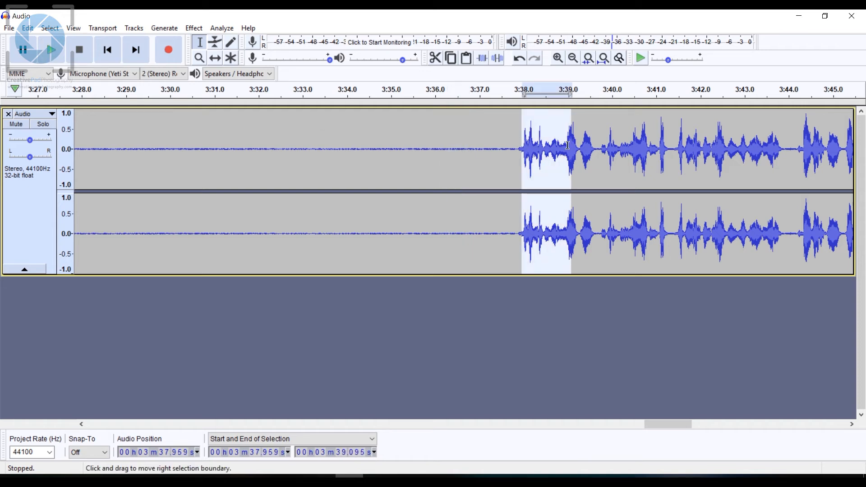
left_click(59, 55)
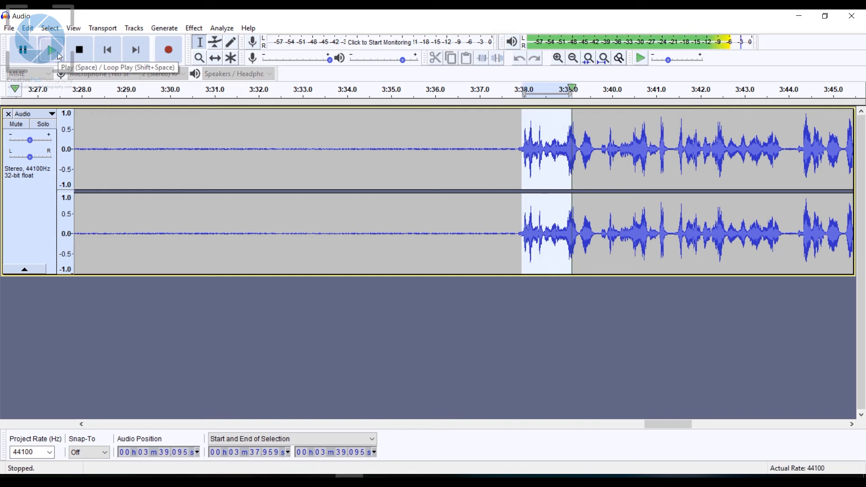
left_click(59, 55)
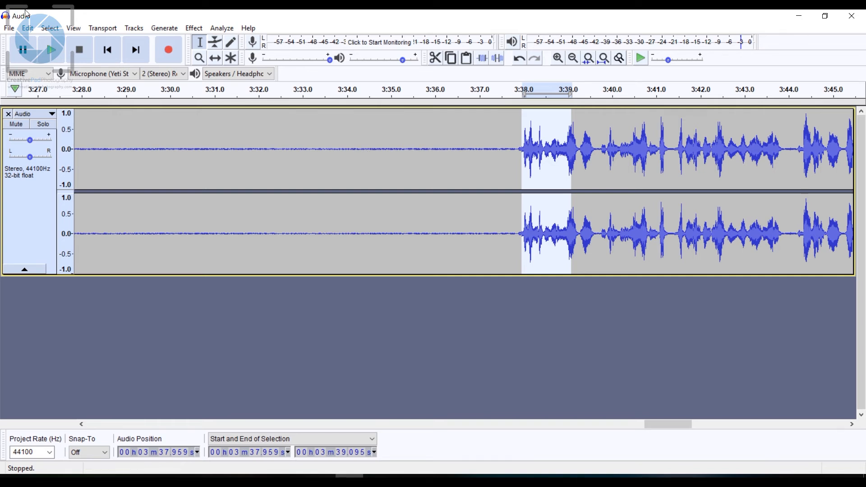
Undo the noise reduction on the track.
left_click(27, 28)
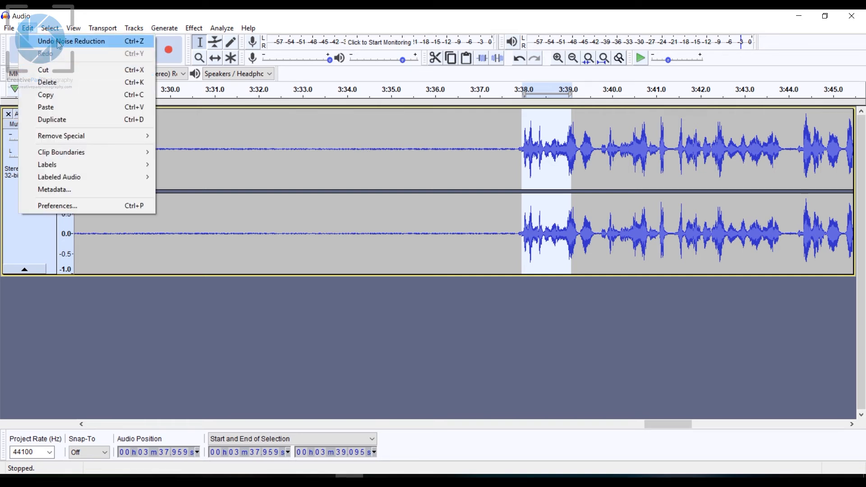
left_click(60, 41)
Play the unfiltered speech from about 3:38.2 to 3:38.9, then the longer section from about 3:37.9 to 3:41.4.
left_click_drag(535, 143, 564, 145)
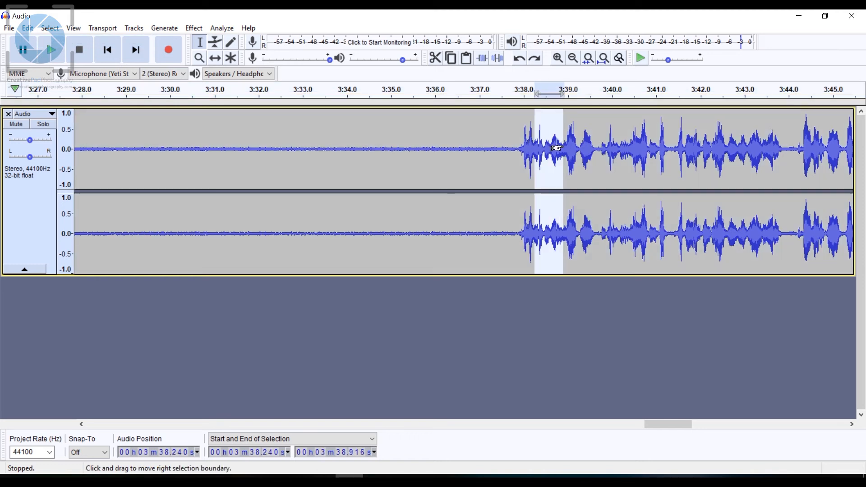
left_click(51, 48)
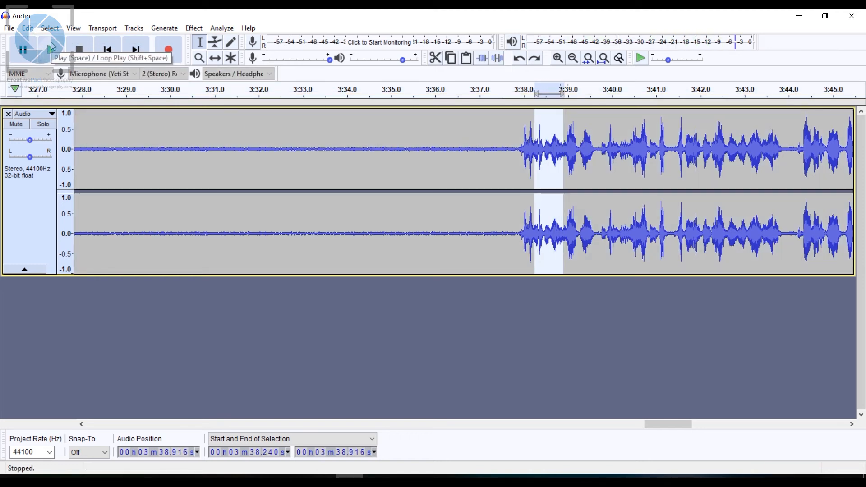
left_click(52, 47)
left_click_drag(520, 146, 670, 146)
left_click(58, 53)
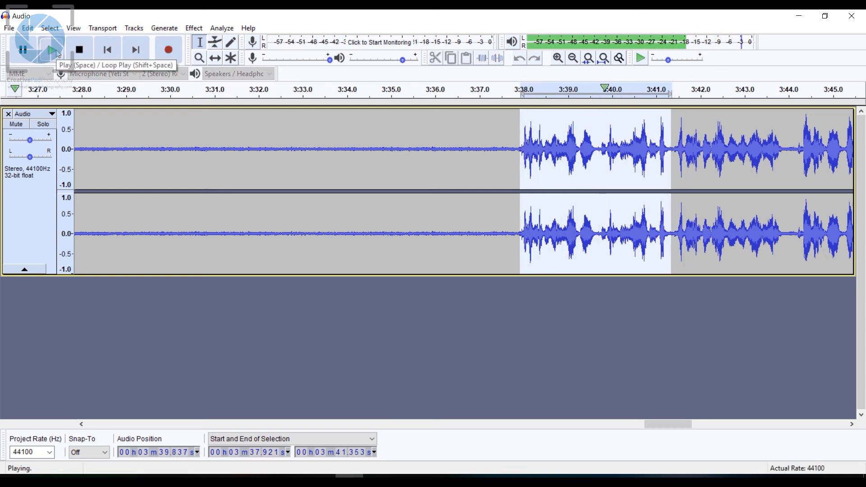
left_click(58, 54)
left_click(59, 54)
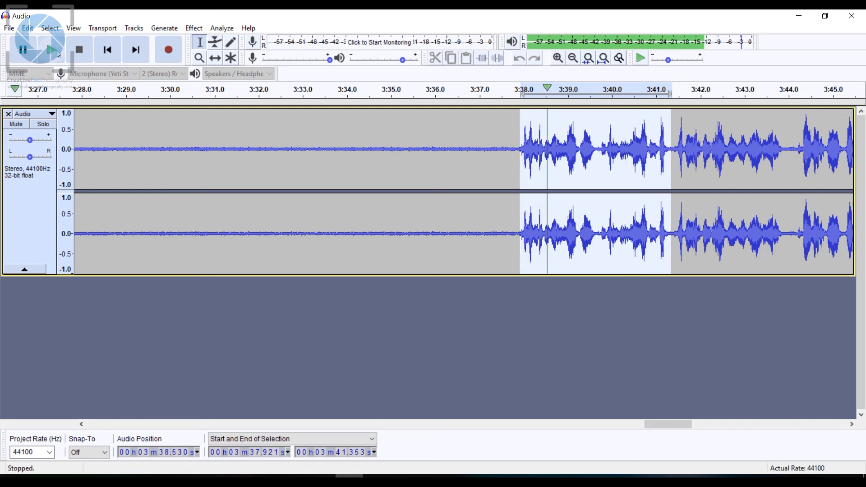
Stop the playback and redo the undone noise reduction on the track.
left_click(83, 55)
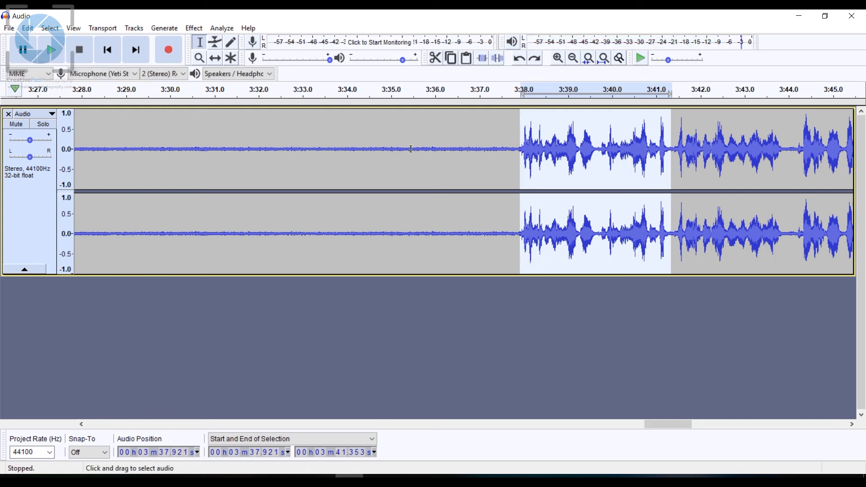
left_click(25, 28)
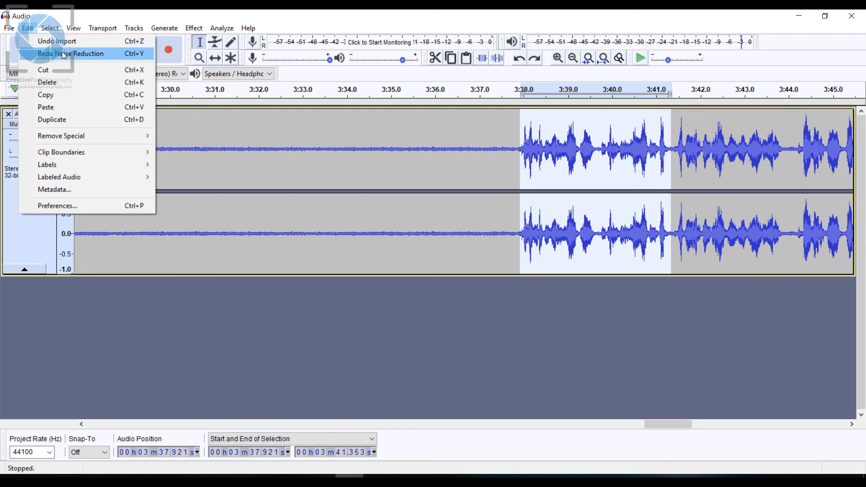
left_click(63, 54)
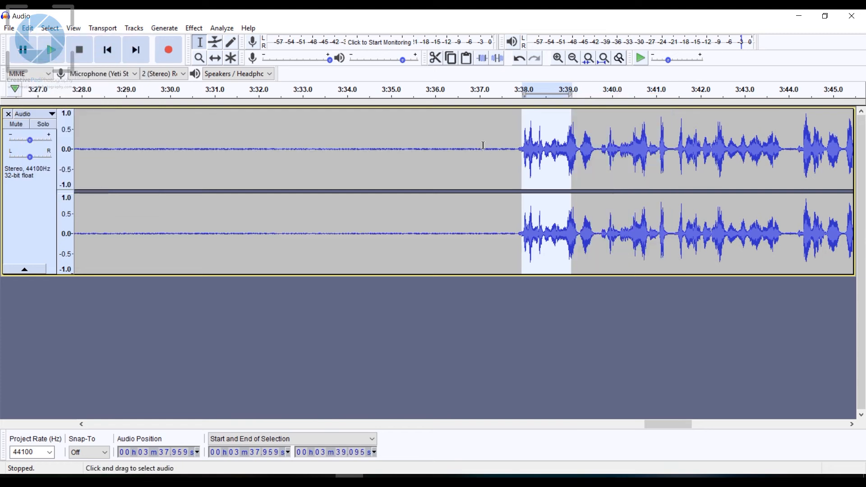
Capture a new noise profile from the filtered pause between about 3:36.35 and 3:36.77.
left_click_drag(461, 156, 478, 158)
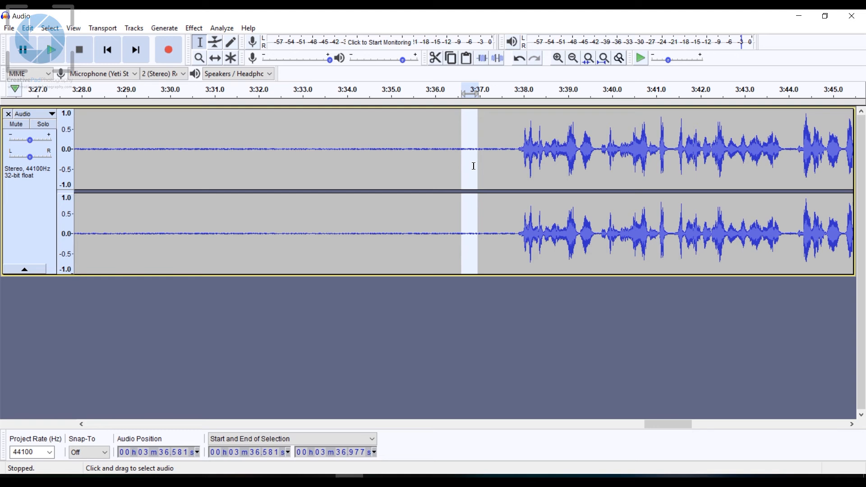
mouse_move(461, 156)
left_mouse_down()
mouse_move(451, 152)
mouse_move(468, 154)
left_mouse_up()
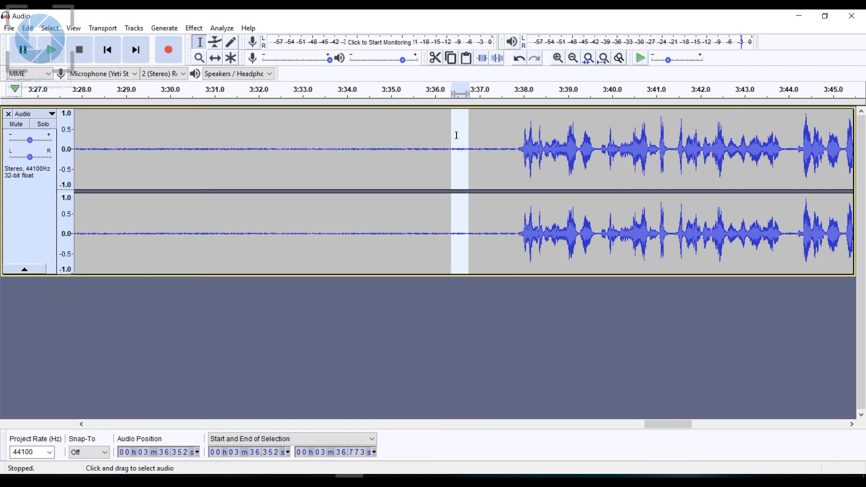
left_click(195, 30)
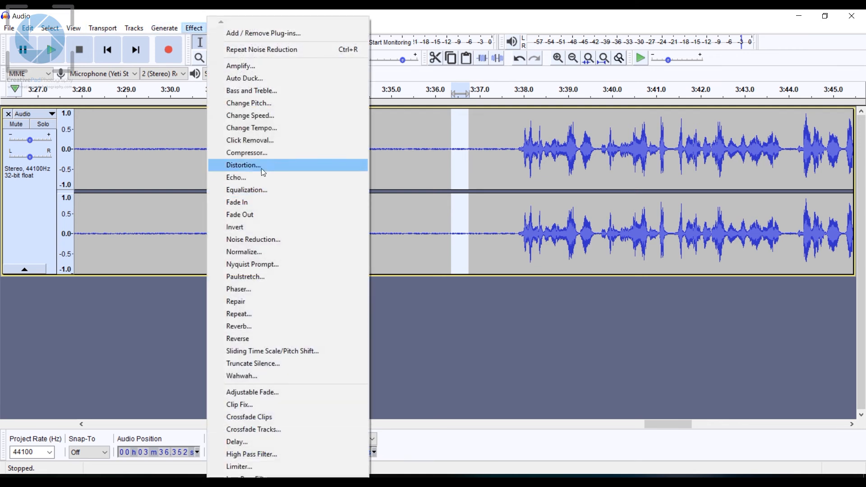
left_click(280, 239)
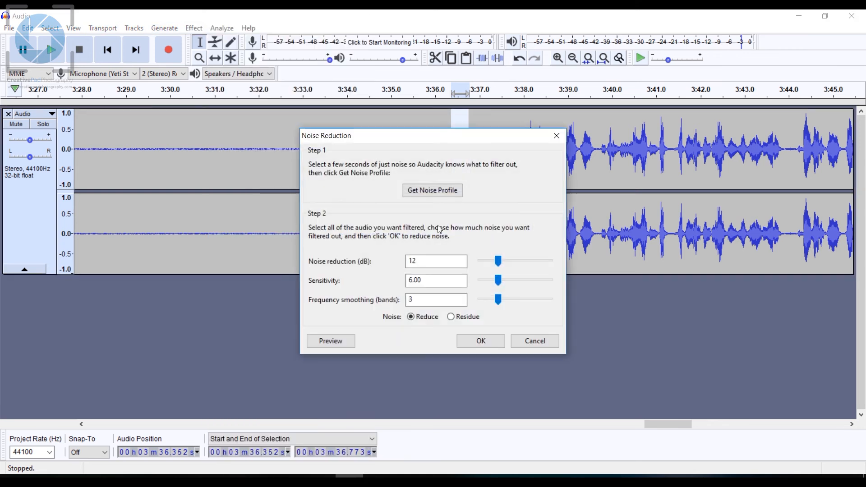
left_click_drag(440, 136, 392, 204)
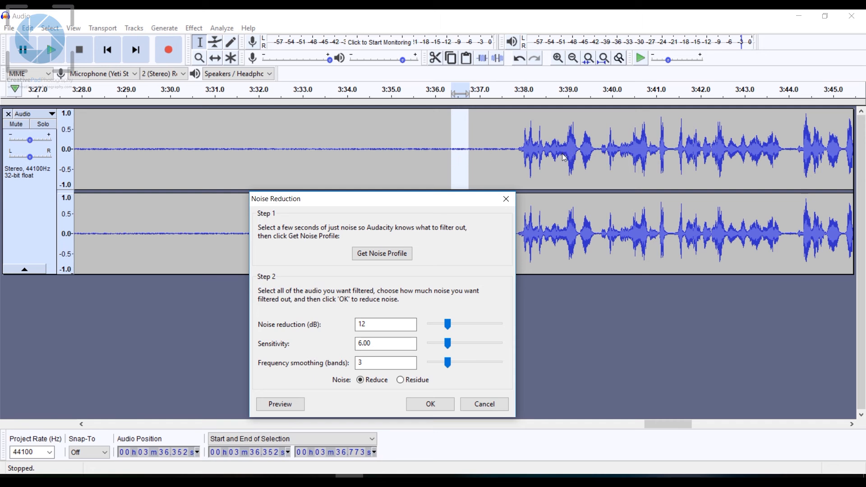
left_click_drag(421, 203, 429, 160)
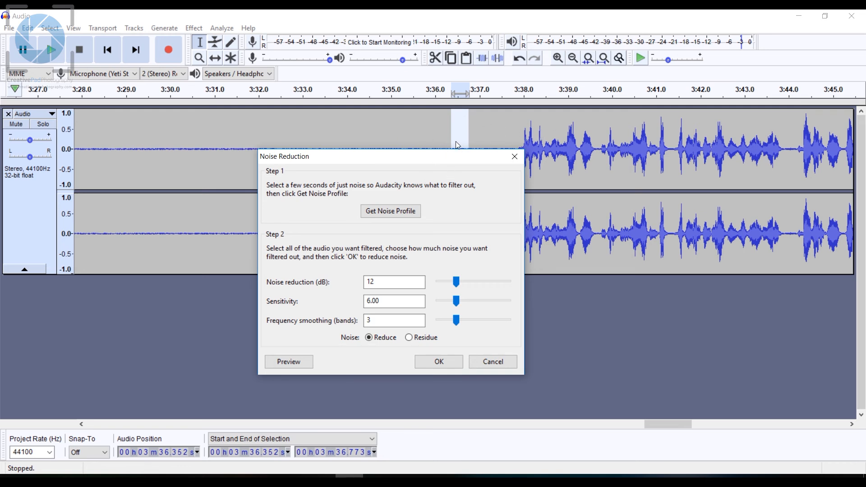
left_click(404, 211)
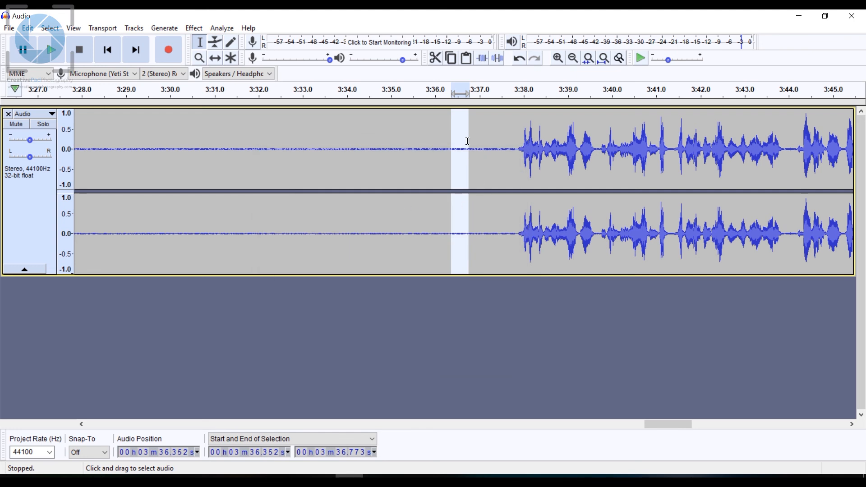
Apply a second Noise Reduction pass to the whole track with 12 dB reduction, sensitivity 6.00 and frequency smoothing of 3 bands.
left_click(42, 223)
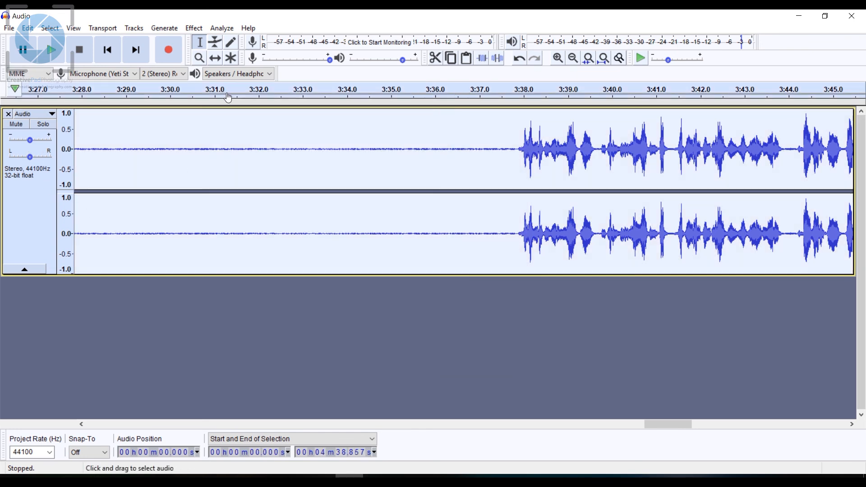
left_click(194, 28)
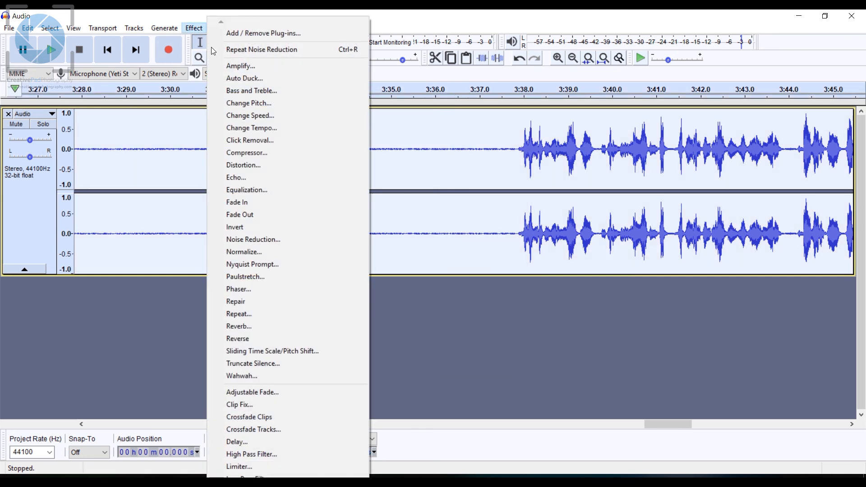
left_click(283, 241)
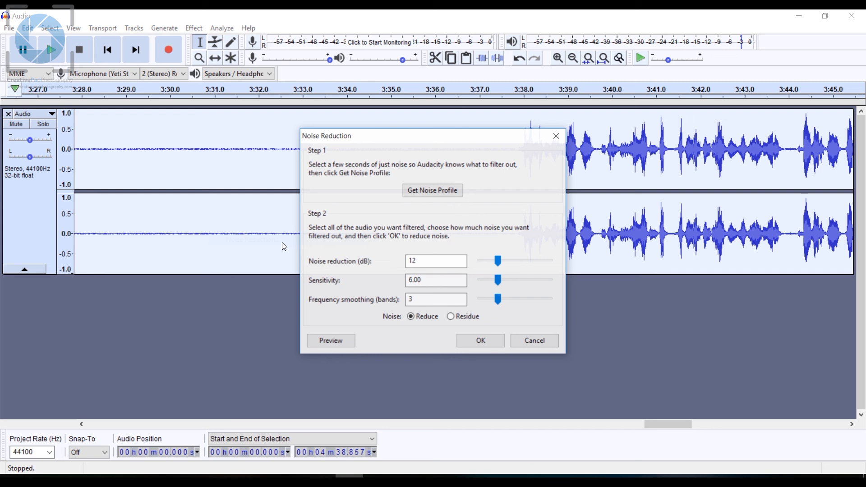
left_click(487, 342)
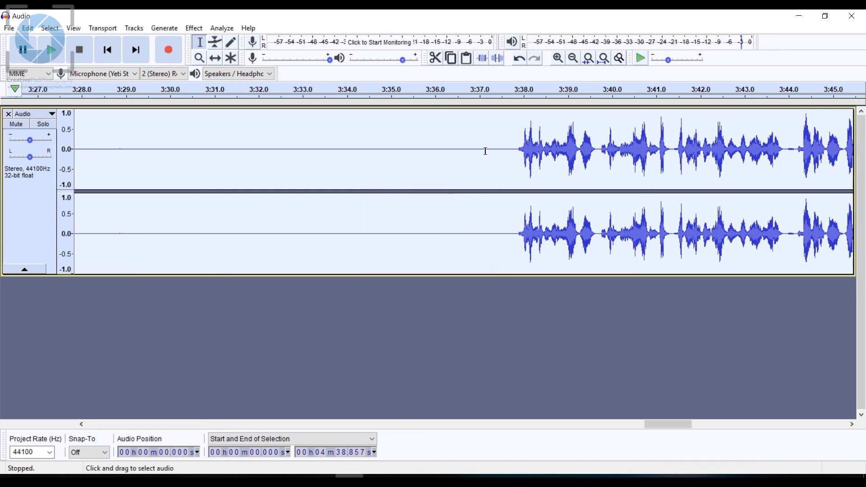
Play the twice-filtered speech from about 3:37.9 to 3:41.4.
left_click_drag(517, 151, 672, 151)
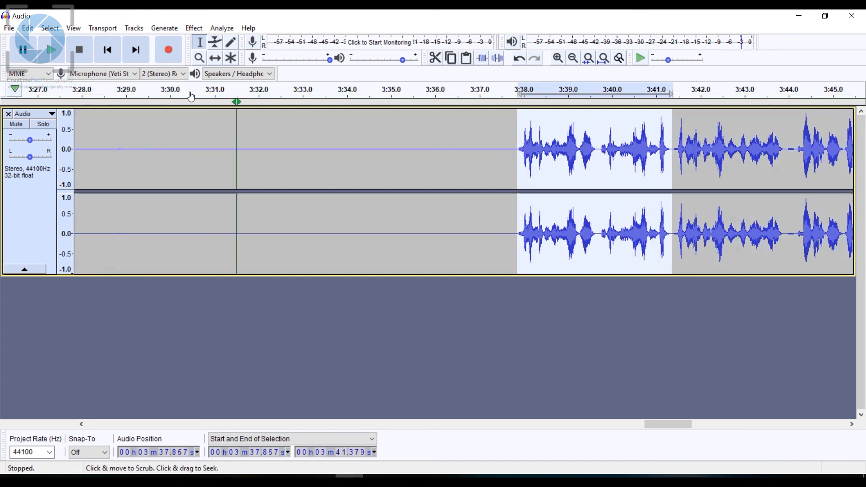
left_click(51, 50)
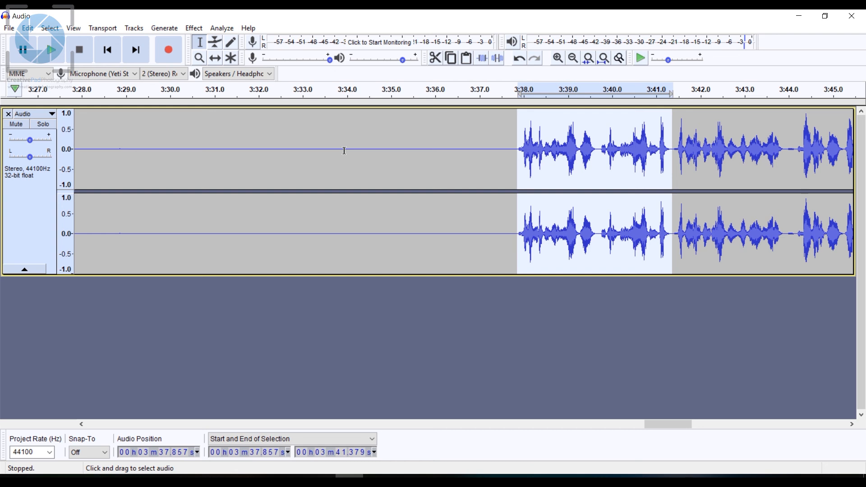
left_click(9, 28)
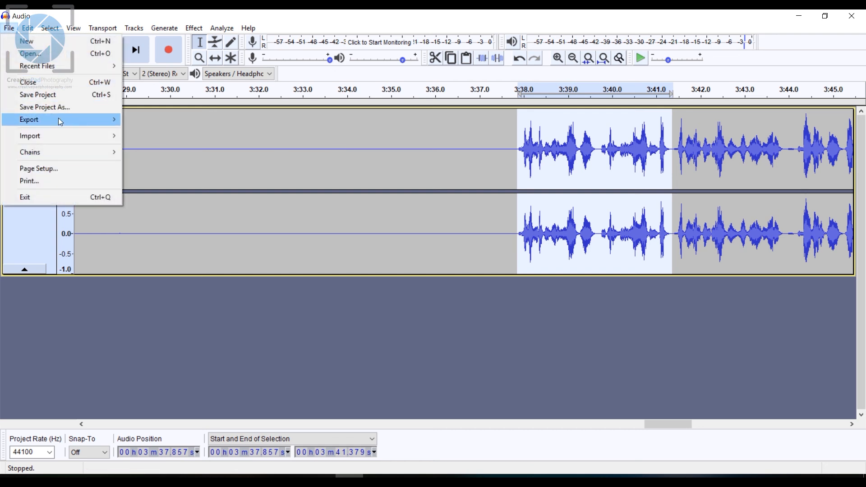
left_click(447, 330)
left_click(447, 348)
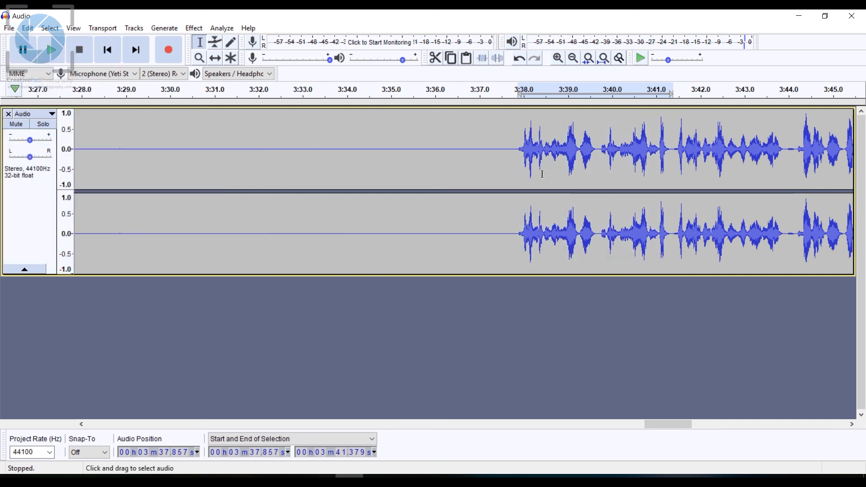